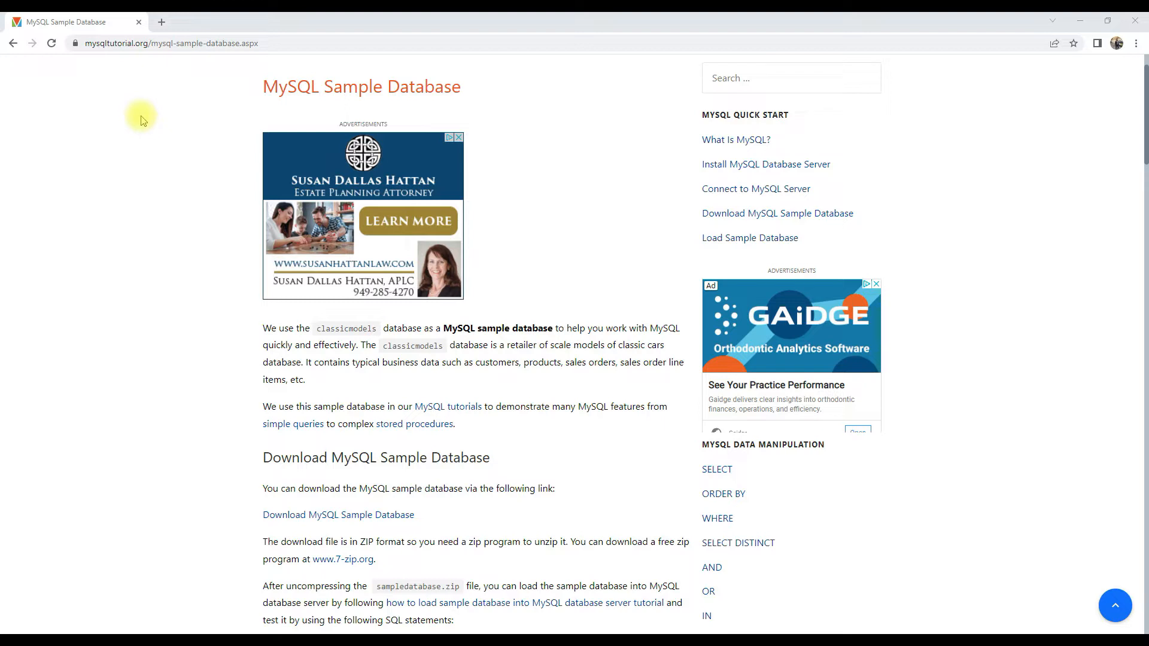
# Review the sample database download section of the page, then switch to File Explorer showing the extracted mysqlsampledatabase folder.
pyautogui.scroll(-1, 220, 270)
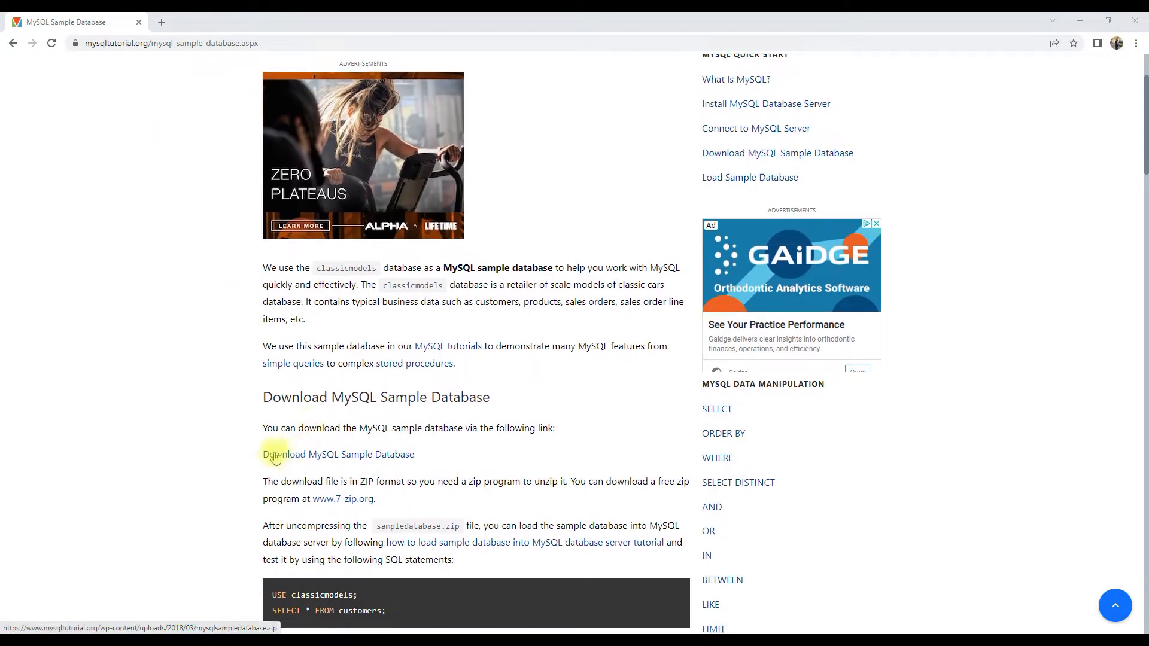
pyautogui.scroll(-1, 275, 458)
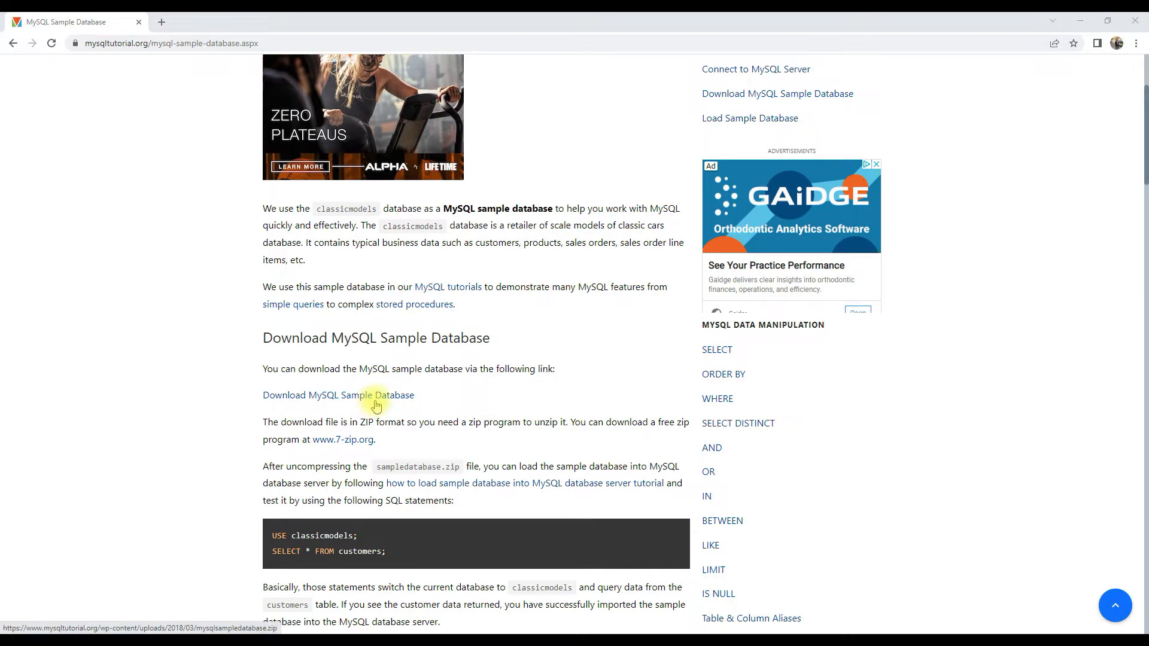
pyautogui.click(325, 642)
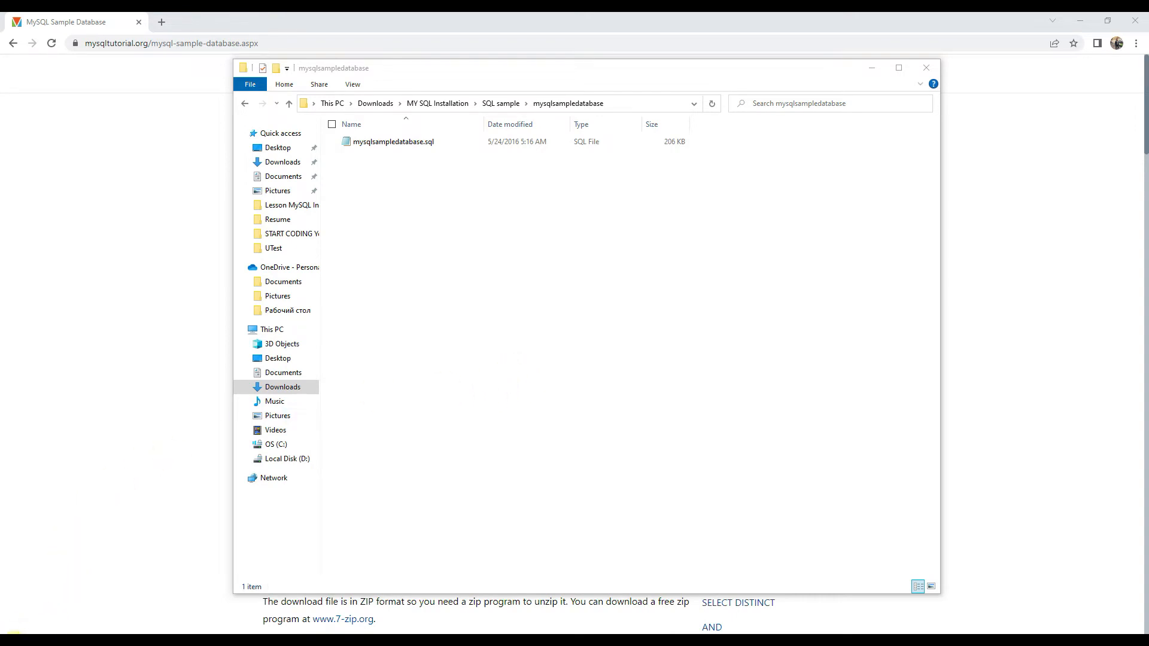
# Launch MySQL Workbench and open the Local instance MySQL80 connection.
pyautogui.click(23, 629)
pyautogui.scroll(-3, 278, 576)
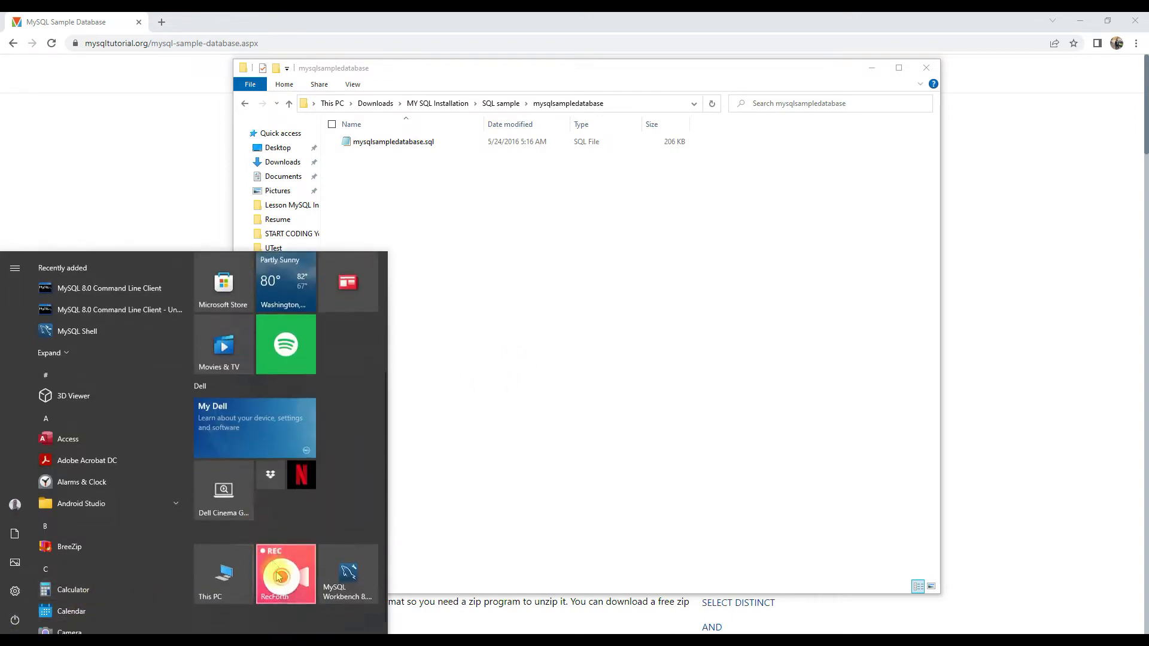
pyautogui.click(357, 586)
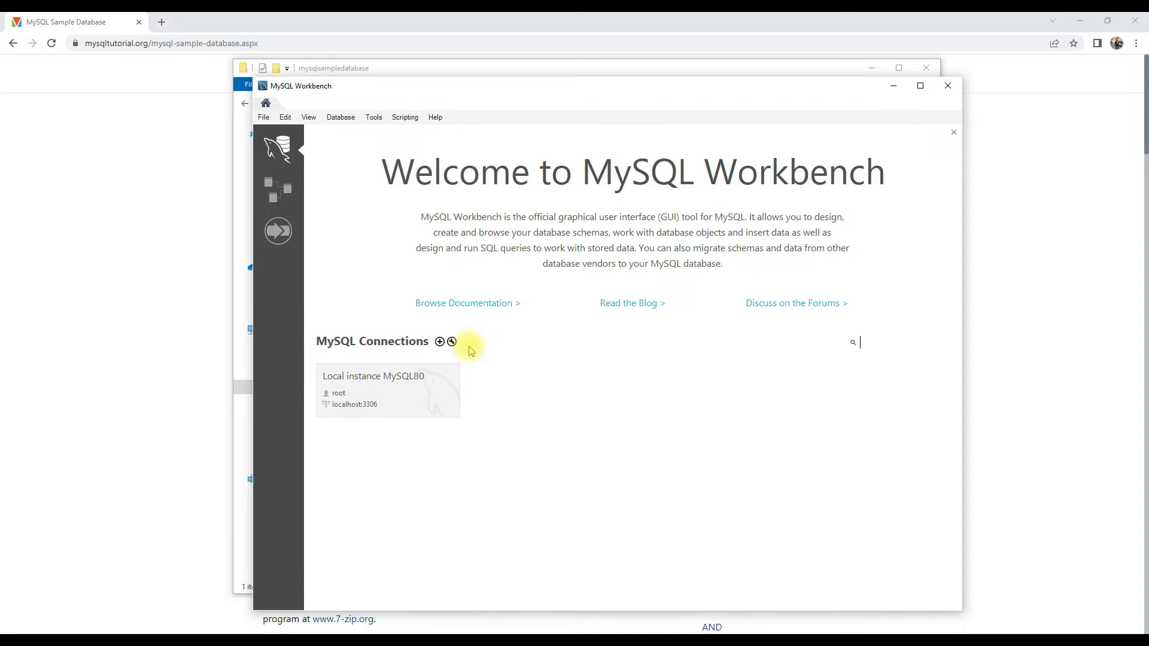
pyautogui.click(378, 400)
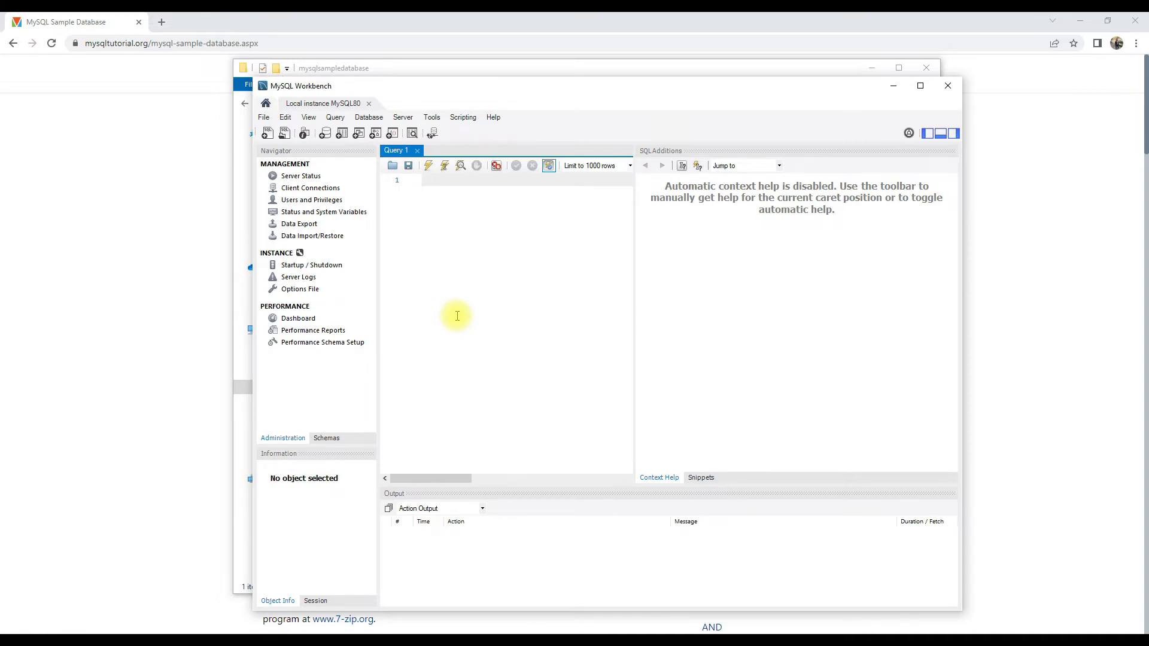
# Open the SQL script mysqlsampledatabase.sql from Downloads, MY SQL Installation, SQL sample, mysqlsampledatabase.
pyautogui.click(263, 117)
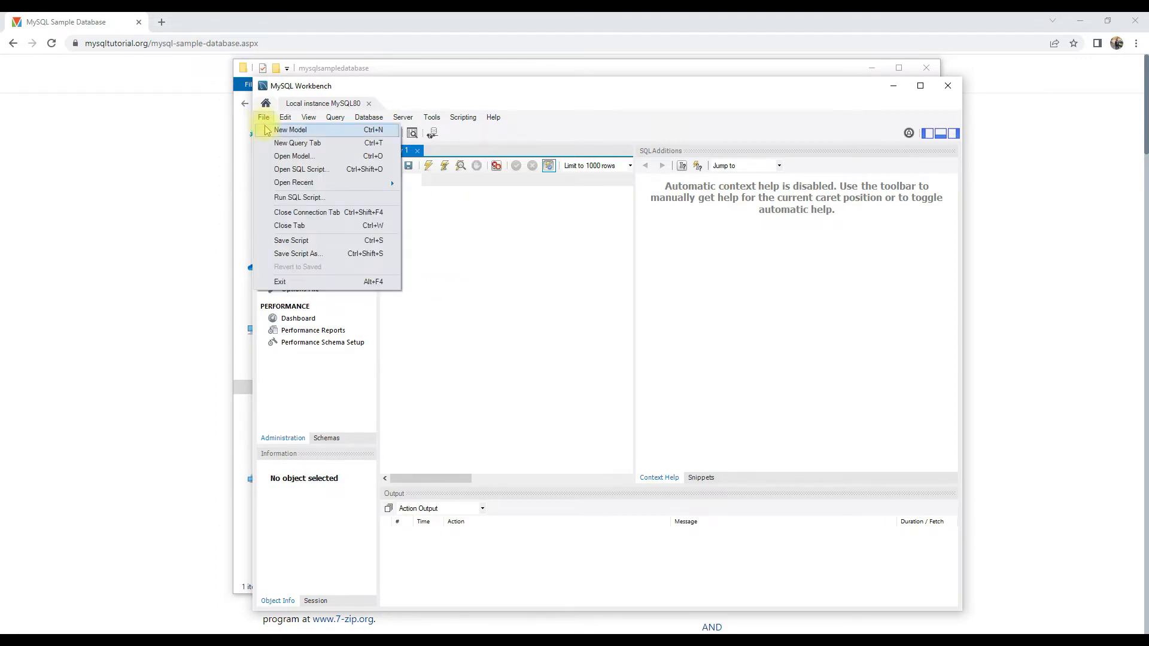
pyautogui.click(287, 171)
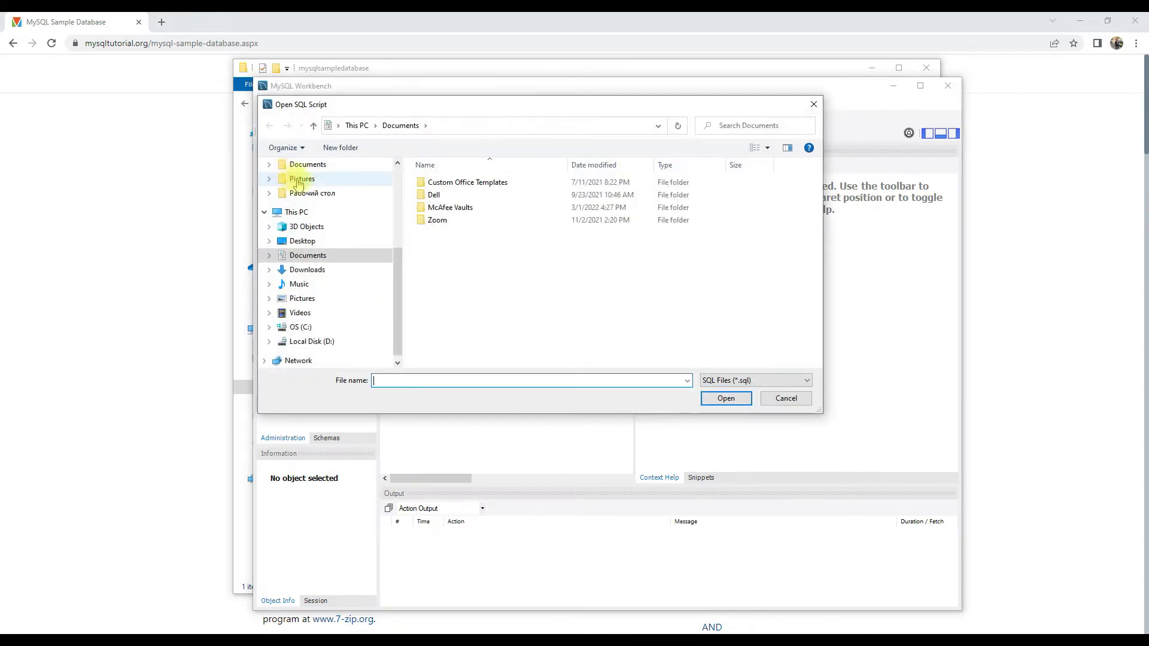
pyautogui.click(303, 269)
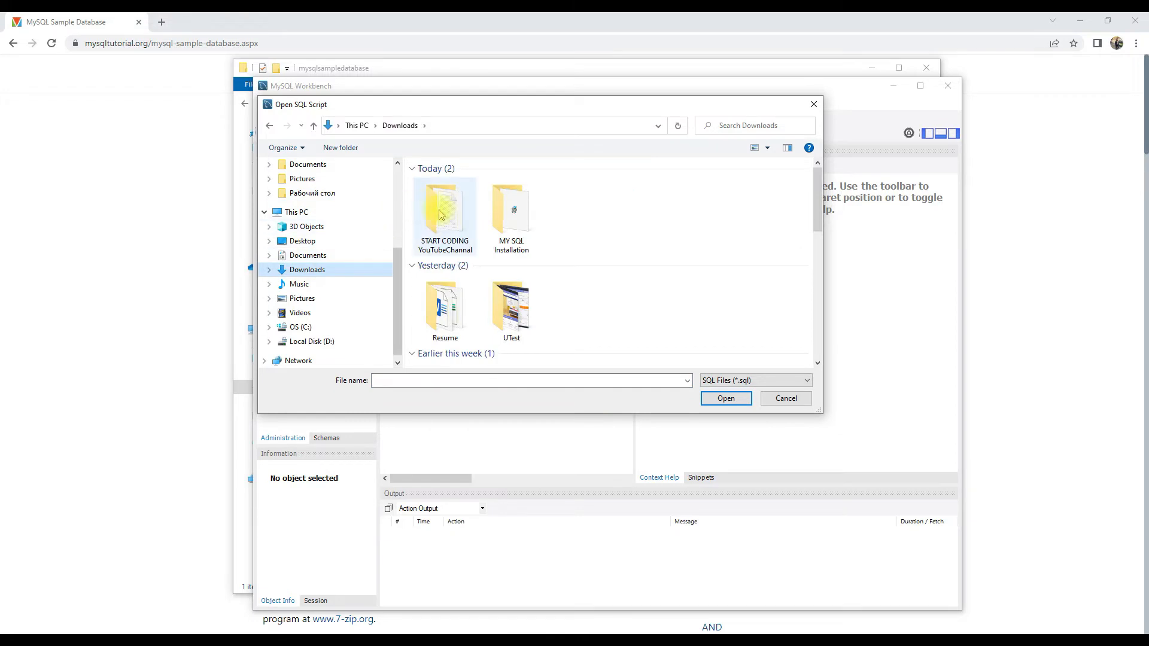
pyautogui.doubleClick(509, 235)
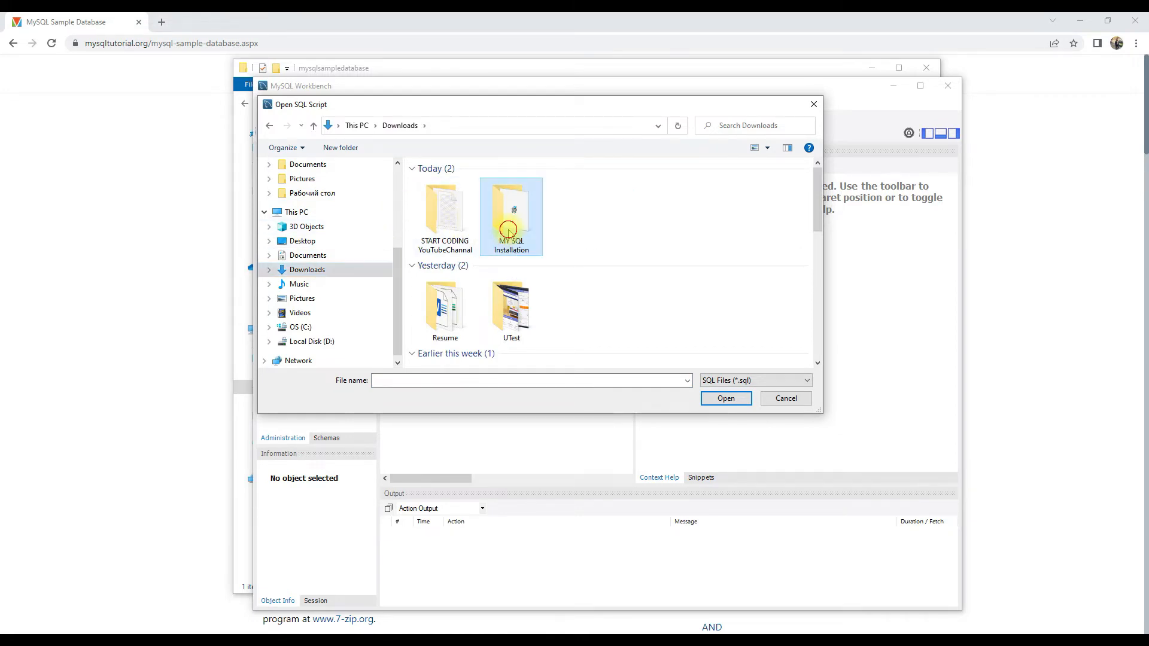
pyautogui.doubleClick(437, 187)
pyautogui.doubleClick(435, 187)
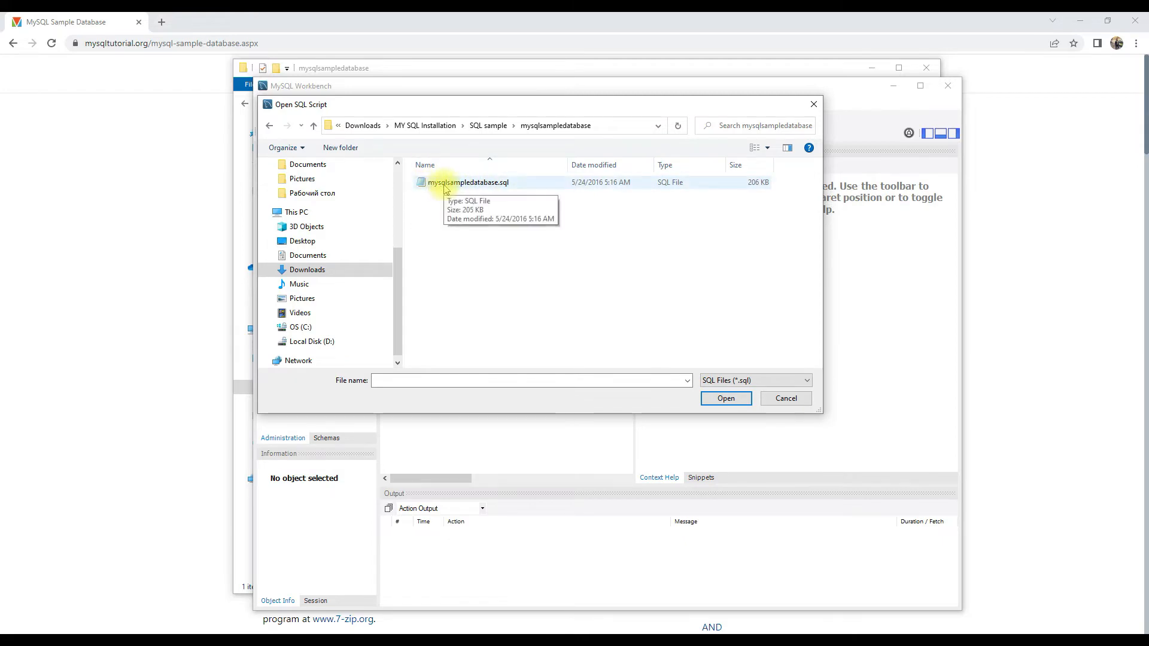
pyautogui.click(444, 188)
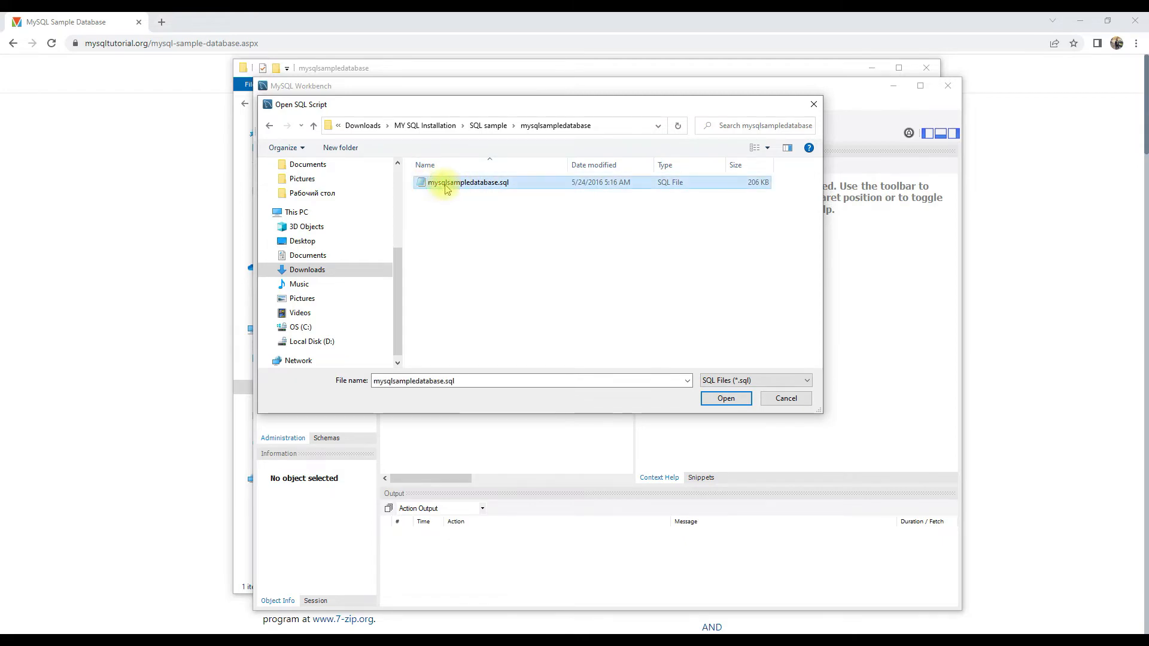
pyautogui.click(726, 398)
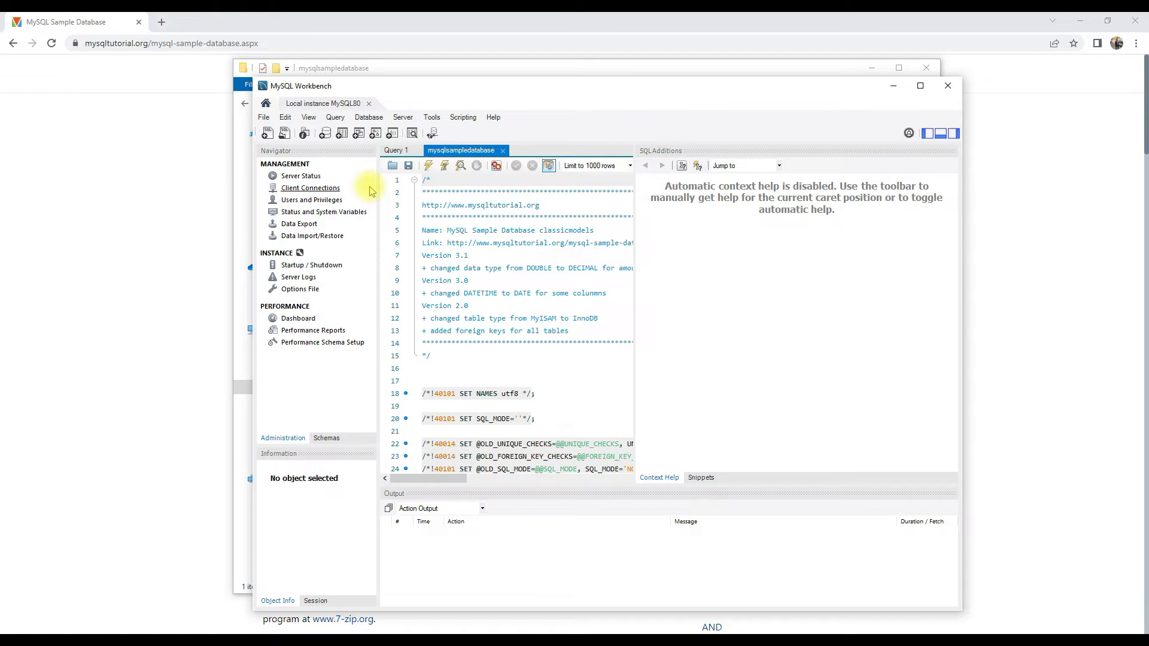
# Execute the entire sample database script and refresh the list of schemas.
pyautogui.click(334, 118)
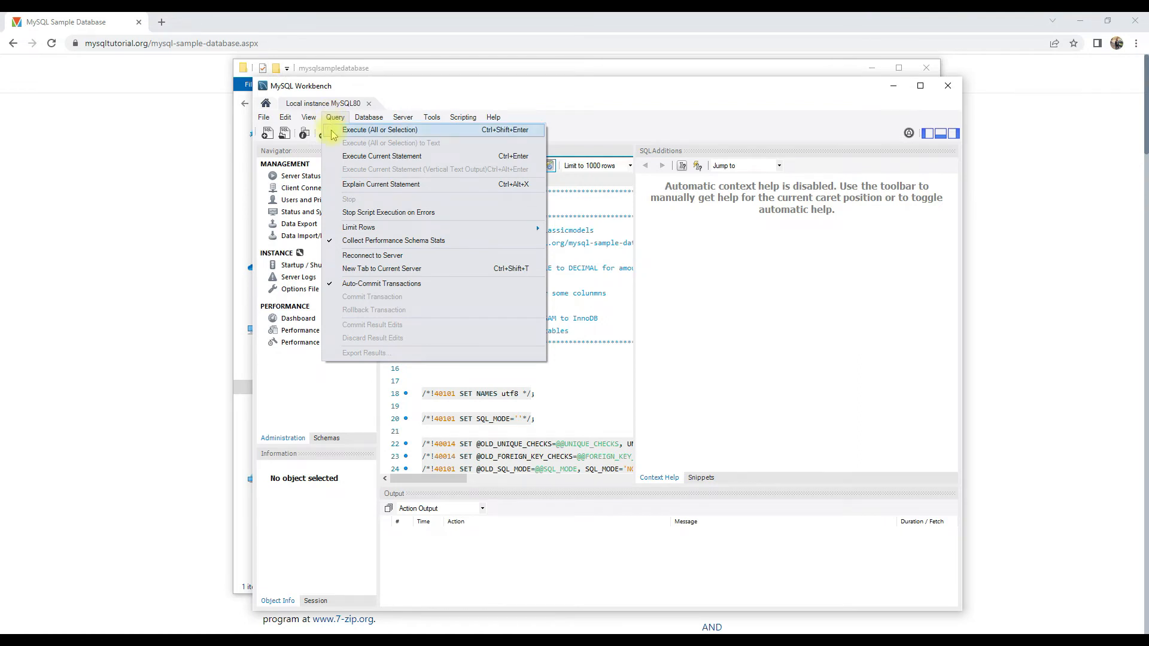
pyautogui.click(388, 131)
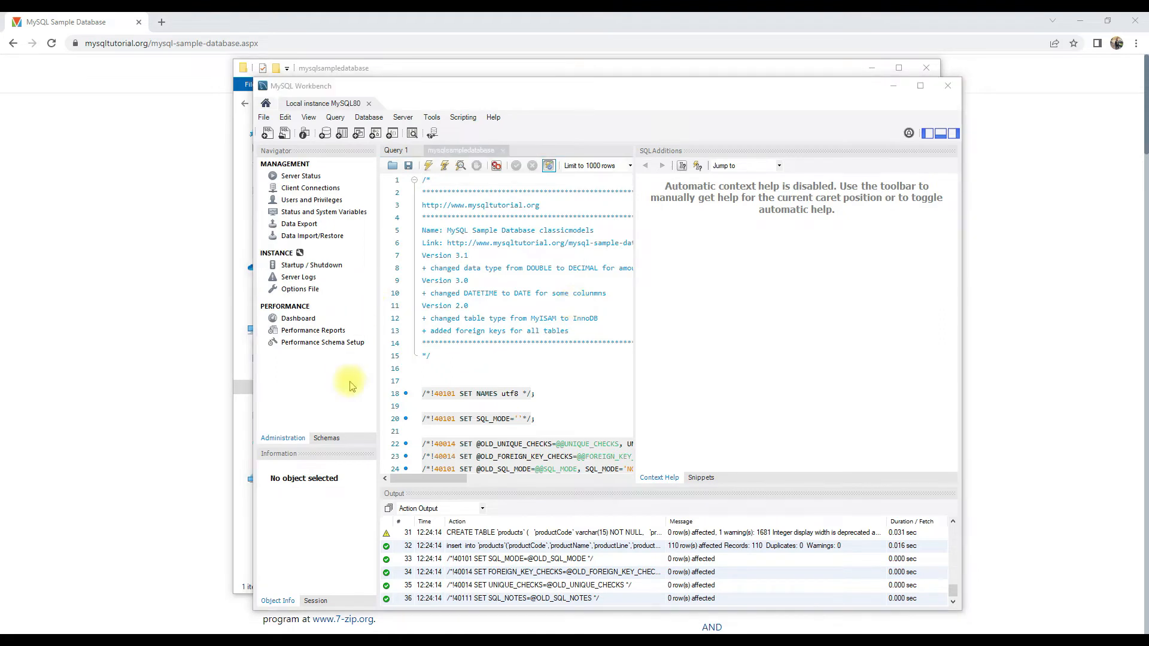
pyautogui.click(327, 439)
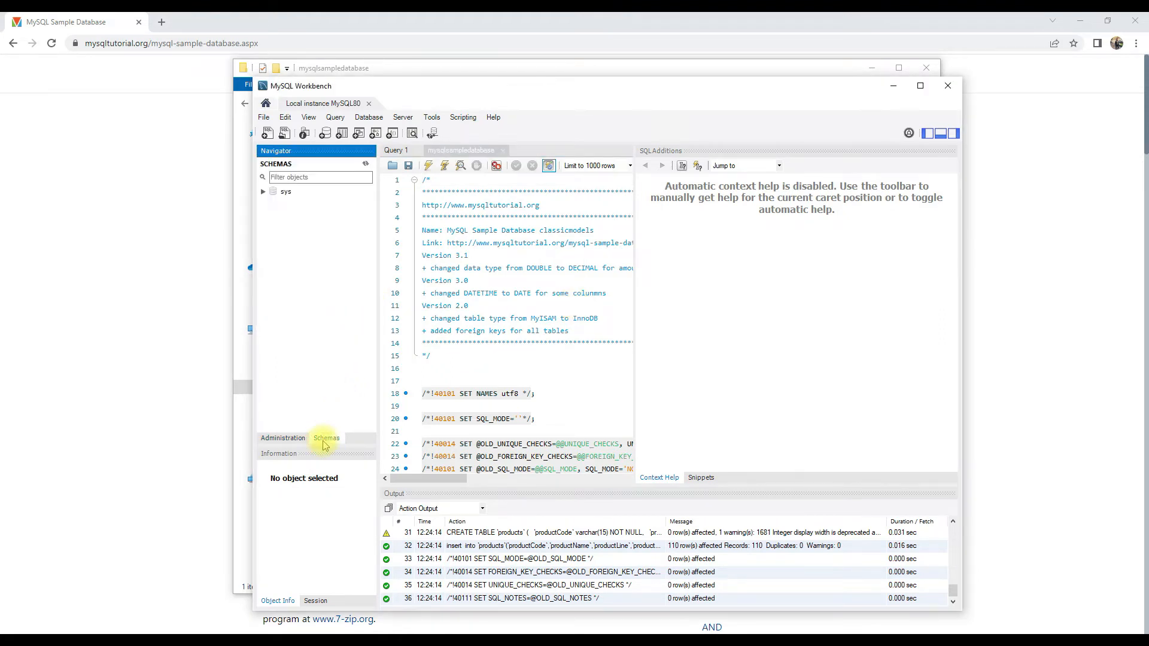
pyautogui.click(366, 165)
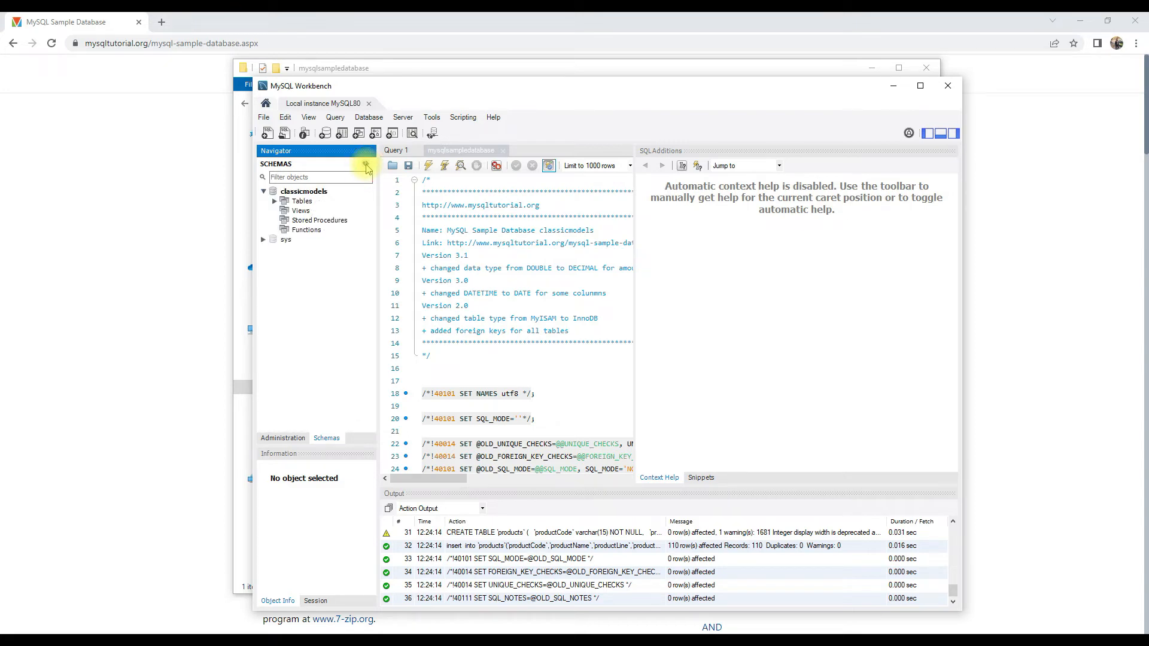
pyautogui.click(1103, 620)
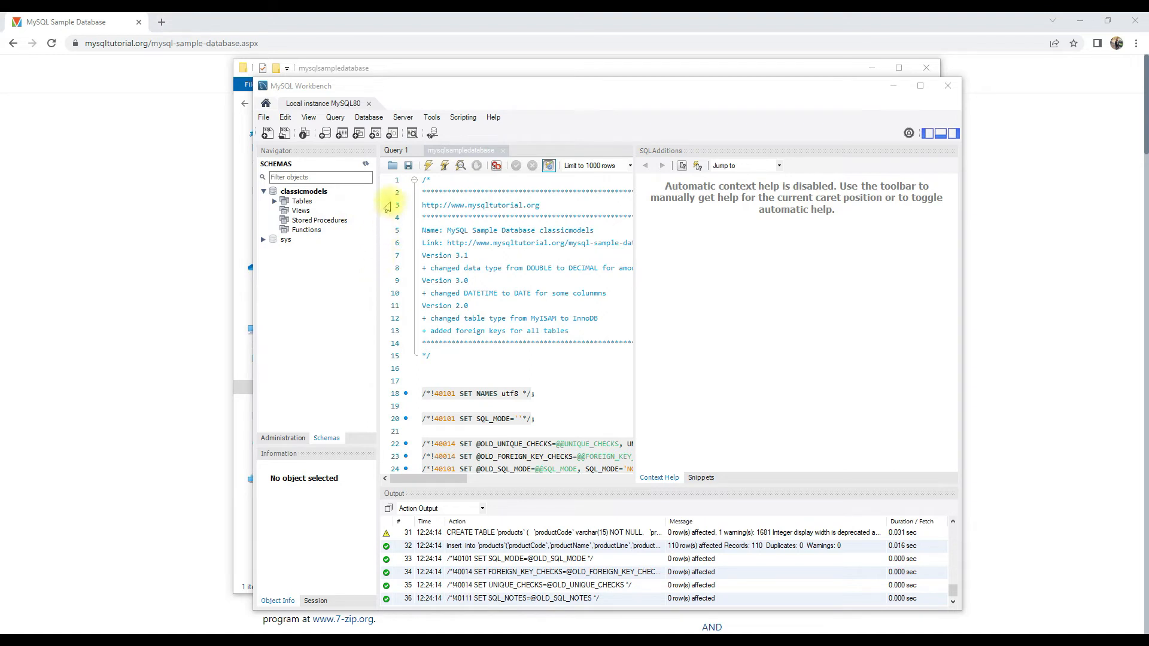
# Start reverse engineering a database using the stored connection Local instance MySQL80 and fetch its schema list.
pyautogui.click(372, 119)
pyautogui.click(371, 118)
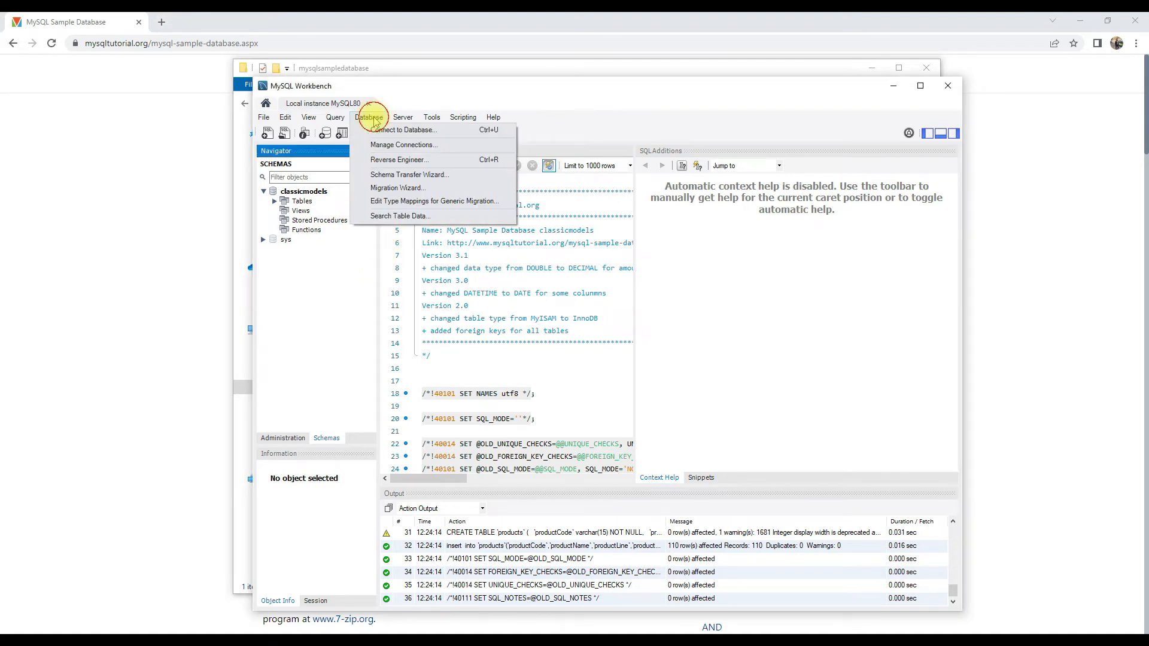
pyautogui.click(393, 166)
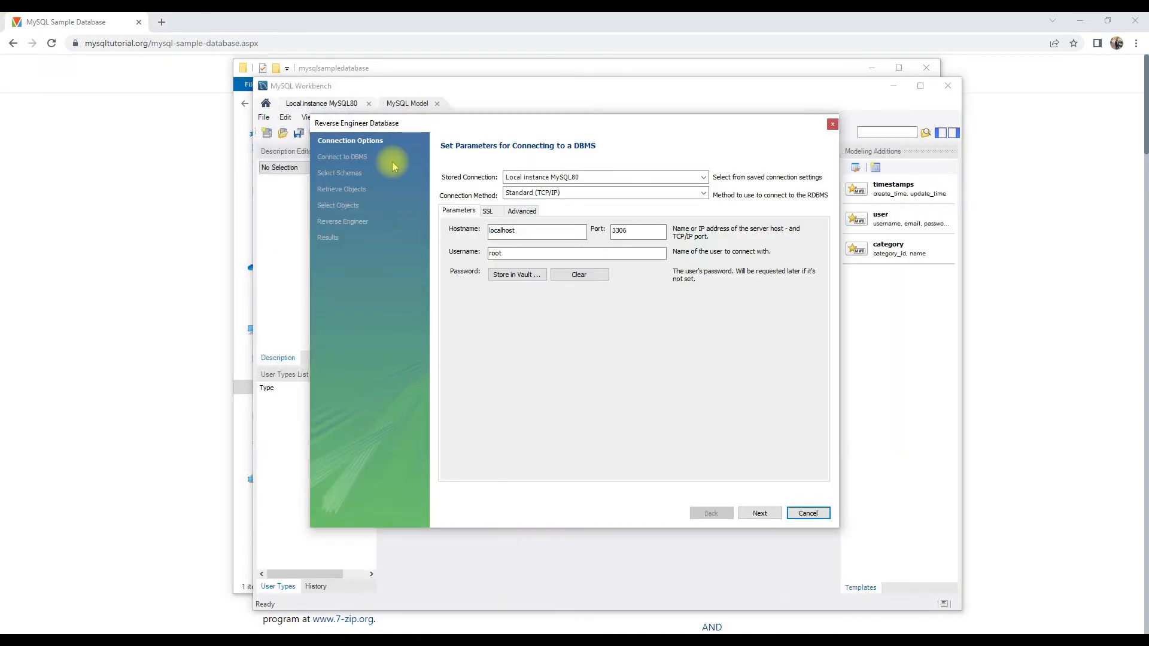
pyautogui.click(760, 514)
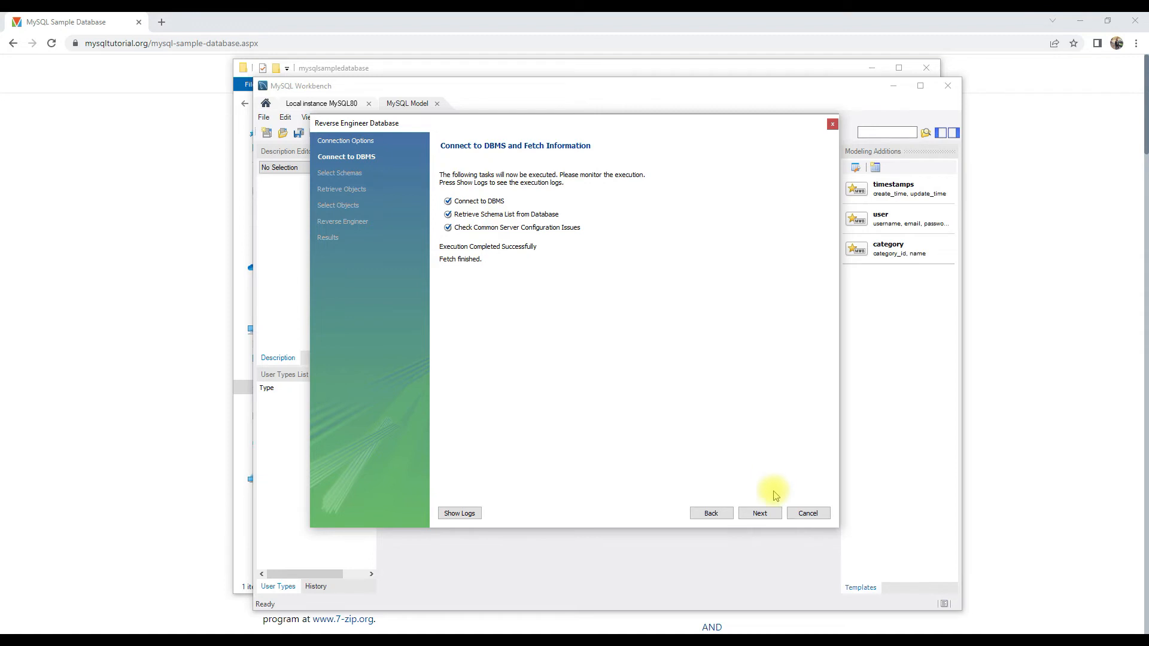
pyautogui.click(778, 516)
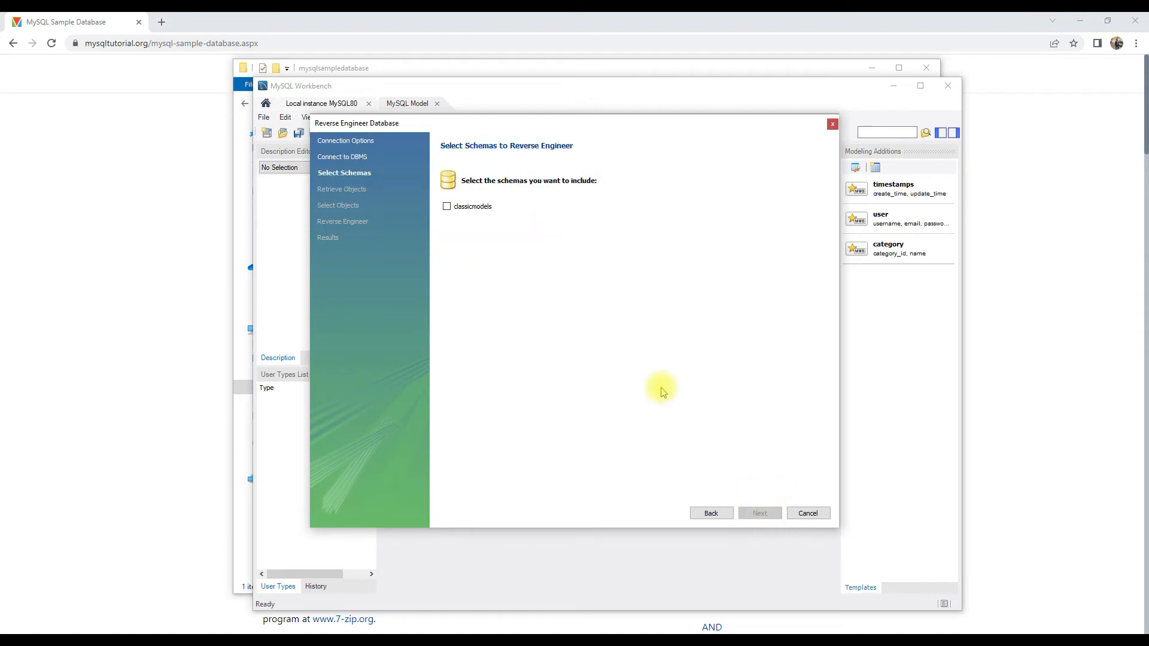
# Reverse engineer the classicmodels schema, importing all its table objects and placing them on a diagram.
pyautogui.click(447, 206)
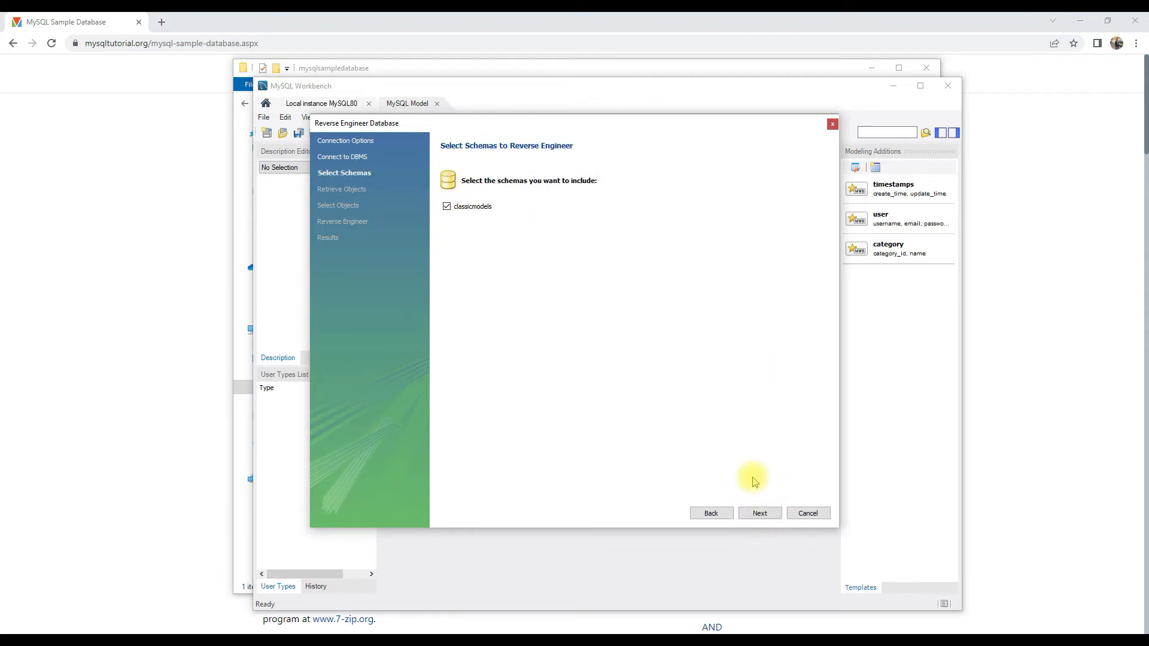
pyautogui.click(764, 515)
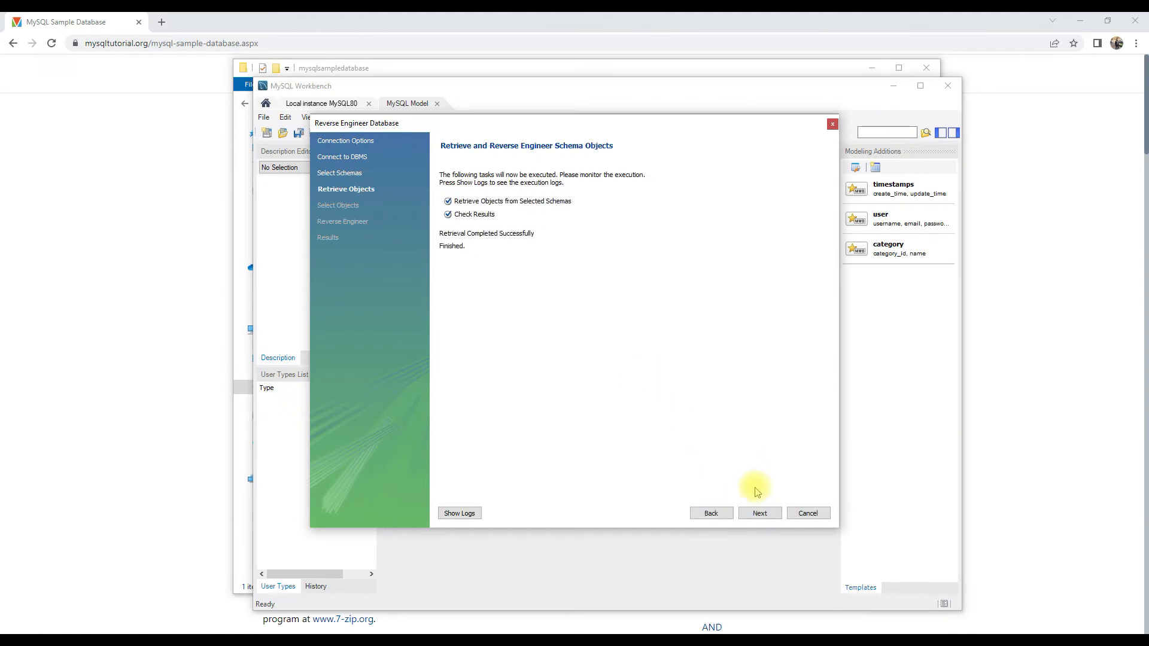
pyautogui.click(758, 514)
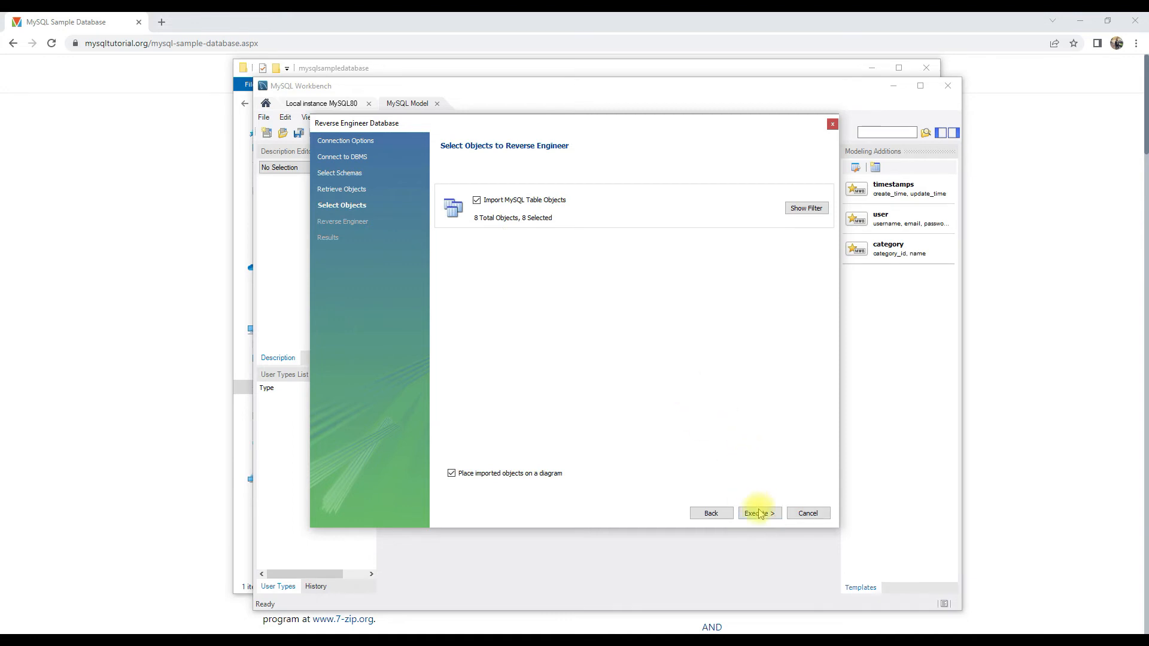
pyautogui.click(761, 515)
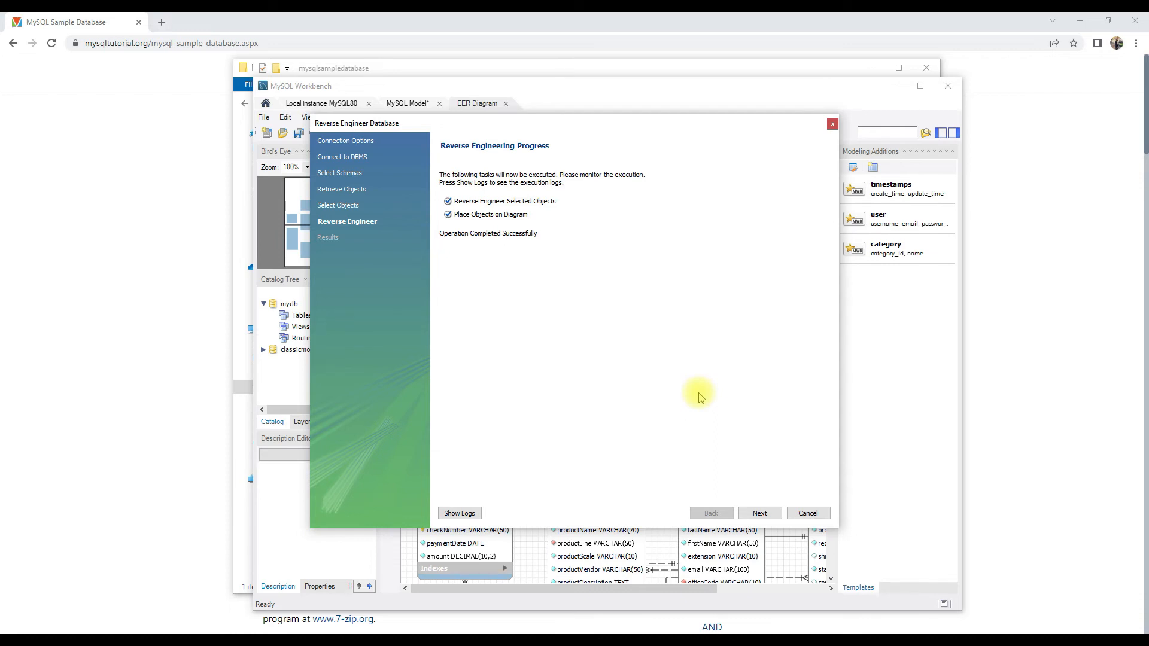
pyautogui.click(760, 513)
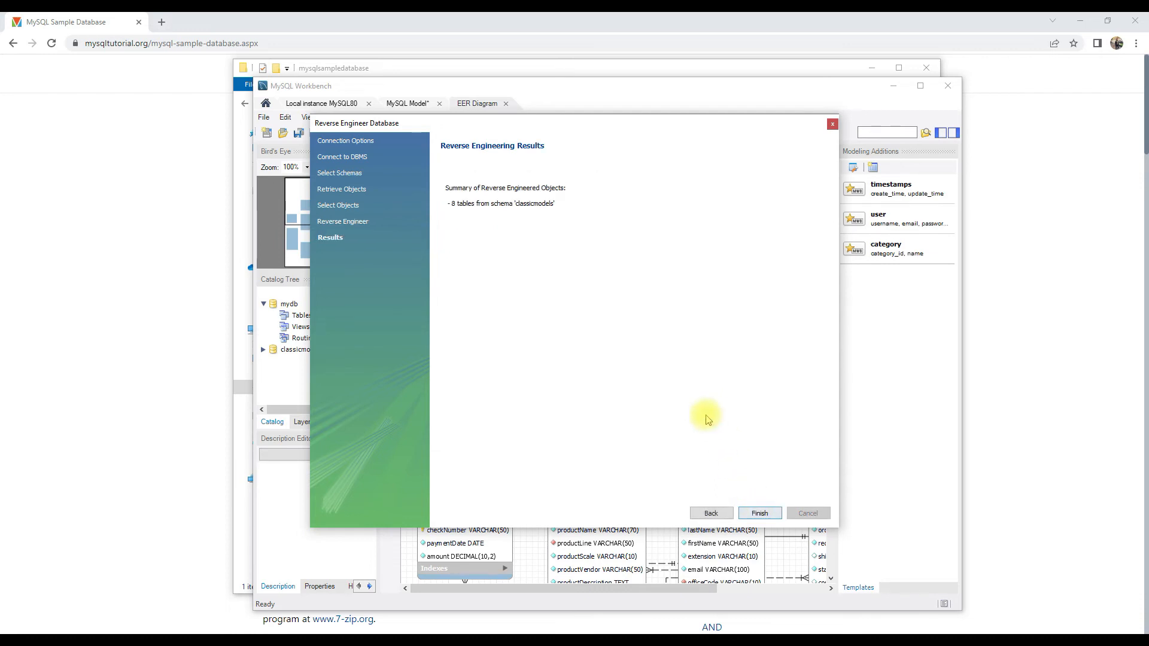
pyautogui.click(759, 513)
# Examine the tables and their relationships in the EER diagram.
pyautogui.scroll(-5, 662, 347)
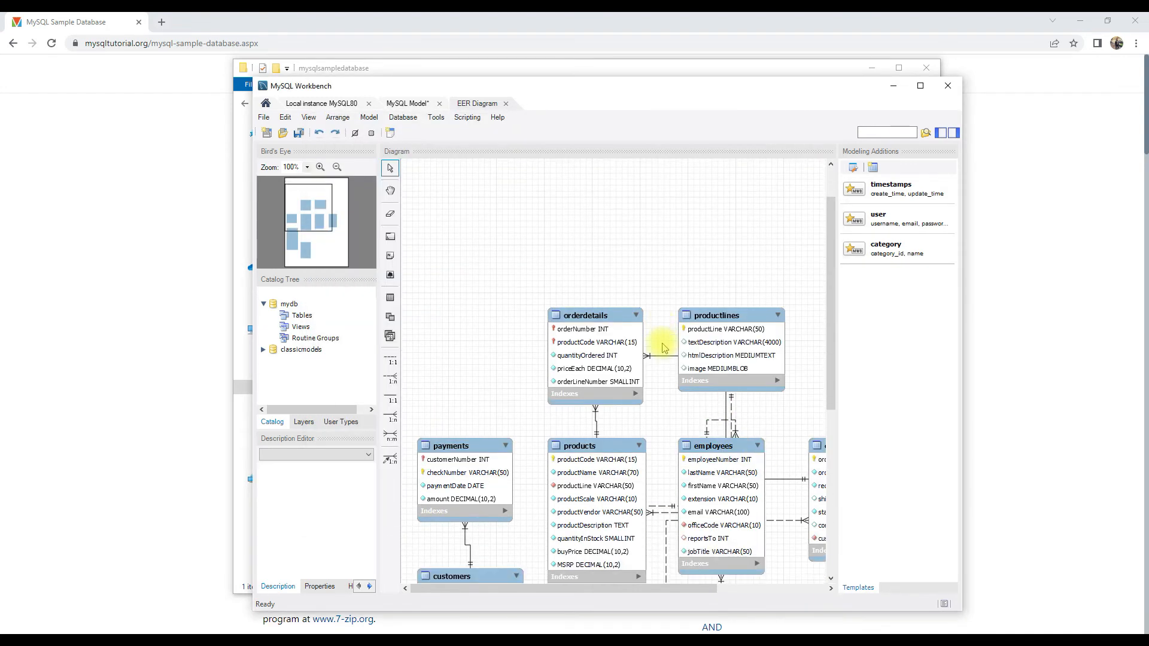
pyautogui.scroll(-8, 662, 347)
pyautogui.scroll(3, 662, 347)
pyautogui.scroll(3, 661, 347)
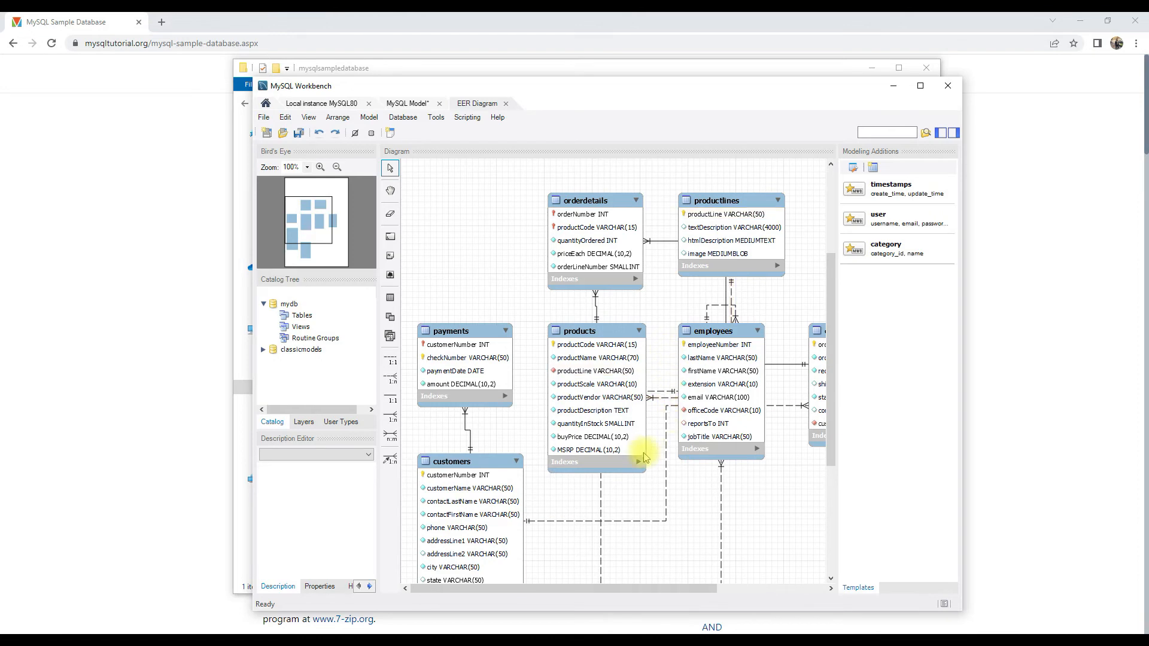
pyautogui.scroll(2, 652, 448)
pyautogui.scroll(1, 645, 443)
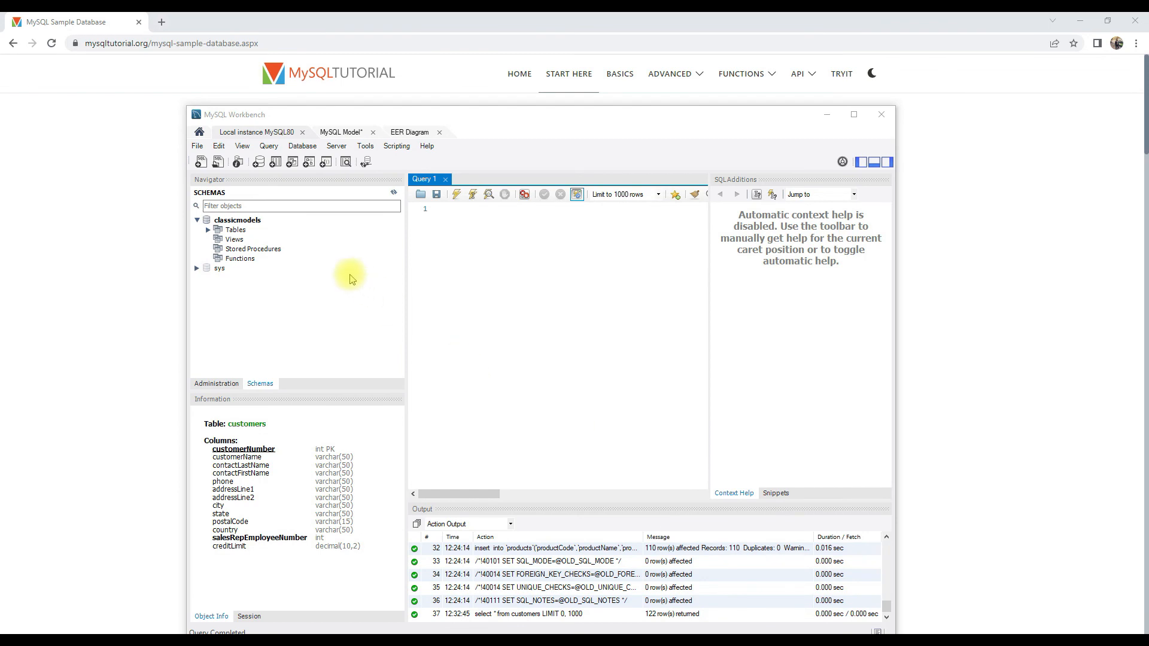
# List the classicmodels tables, run the query "select * from customers", and maximize the window to show its results.
pyautogui.click(208, 230)
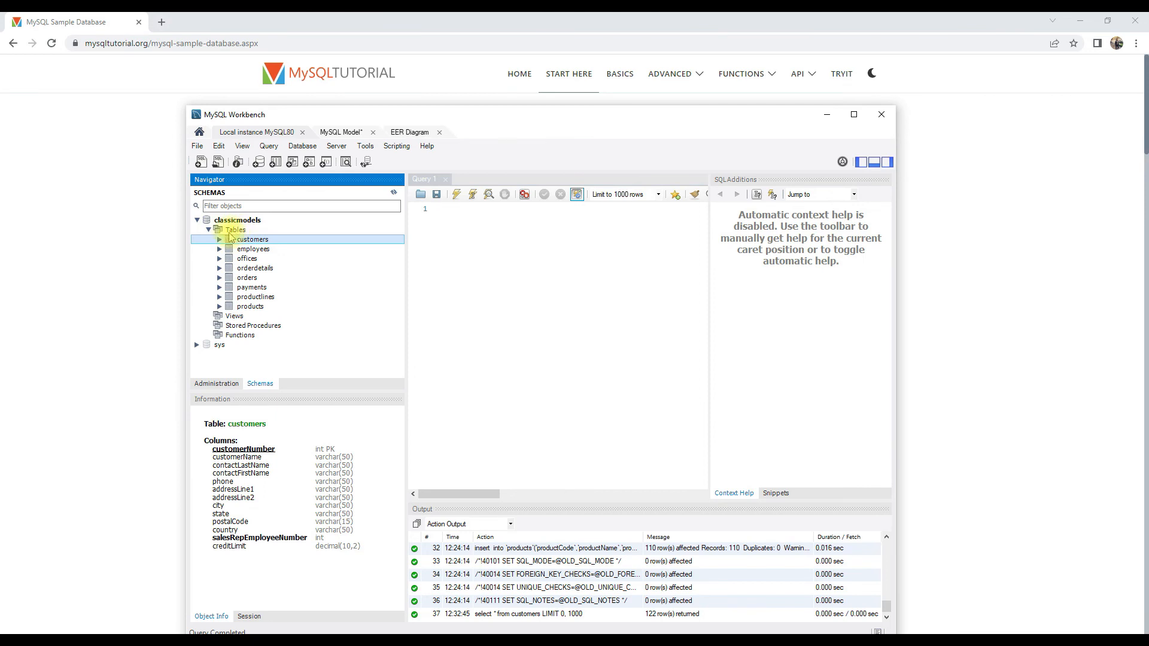
pyautogui.moveTo(262, 244)
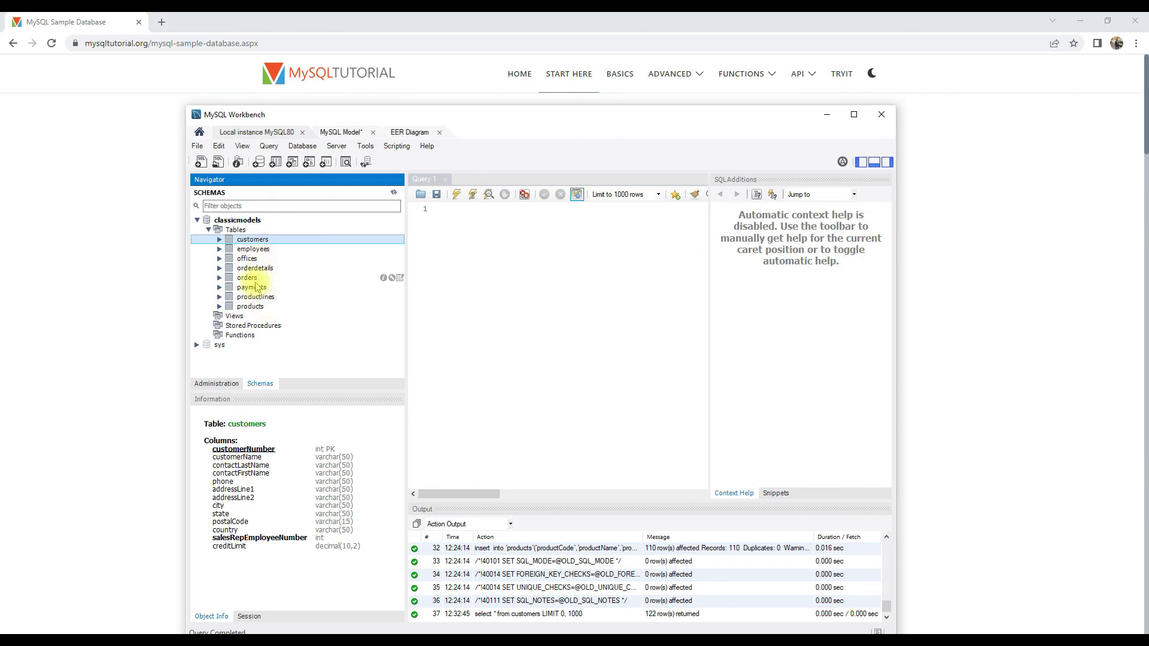
pyautogui.click(457, 220)
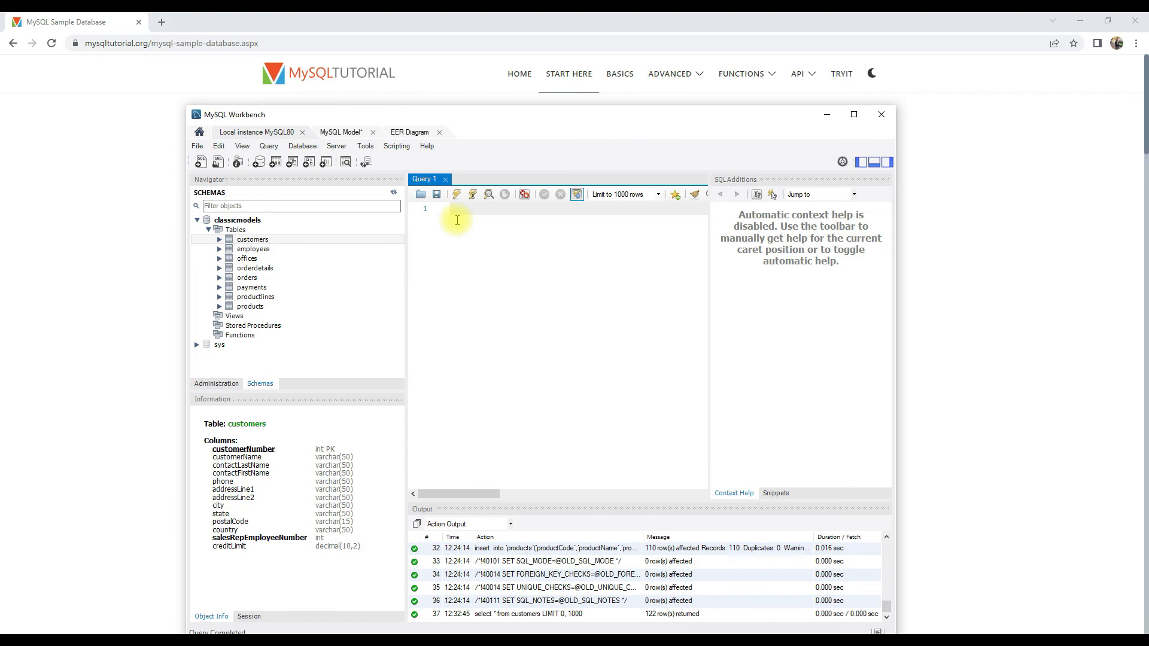
pyautogui.write('select * from customers')
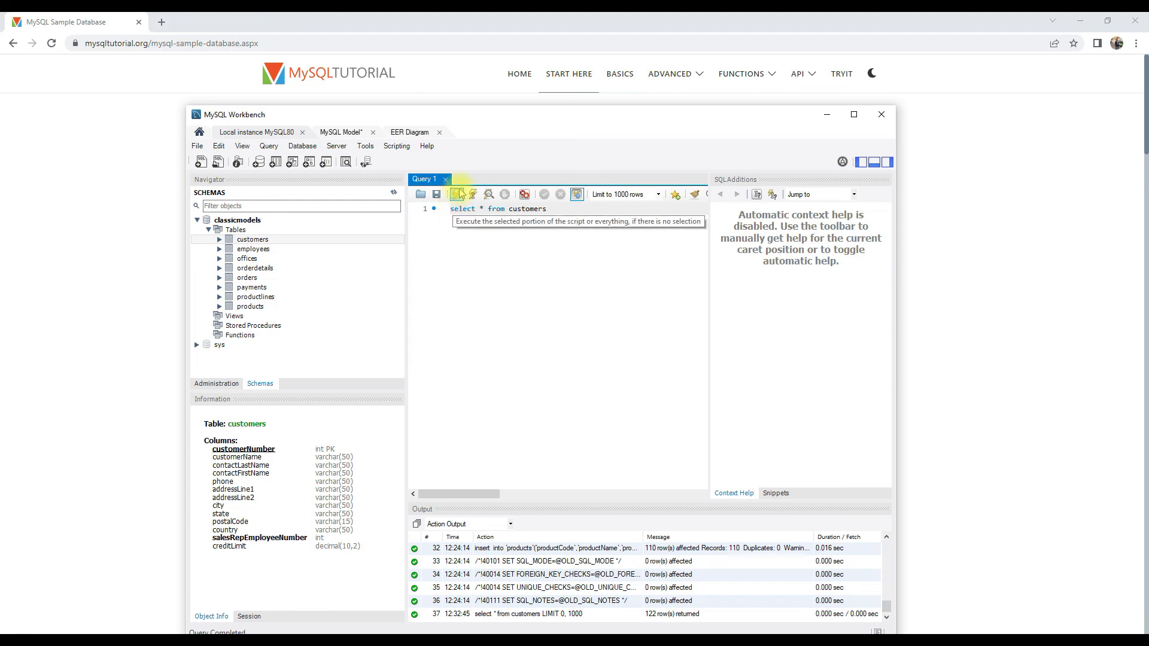
pyautogui.click(458, 194)
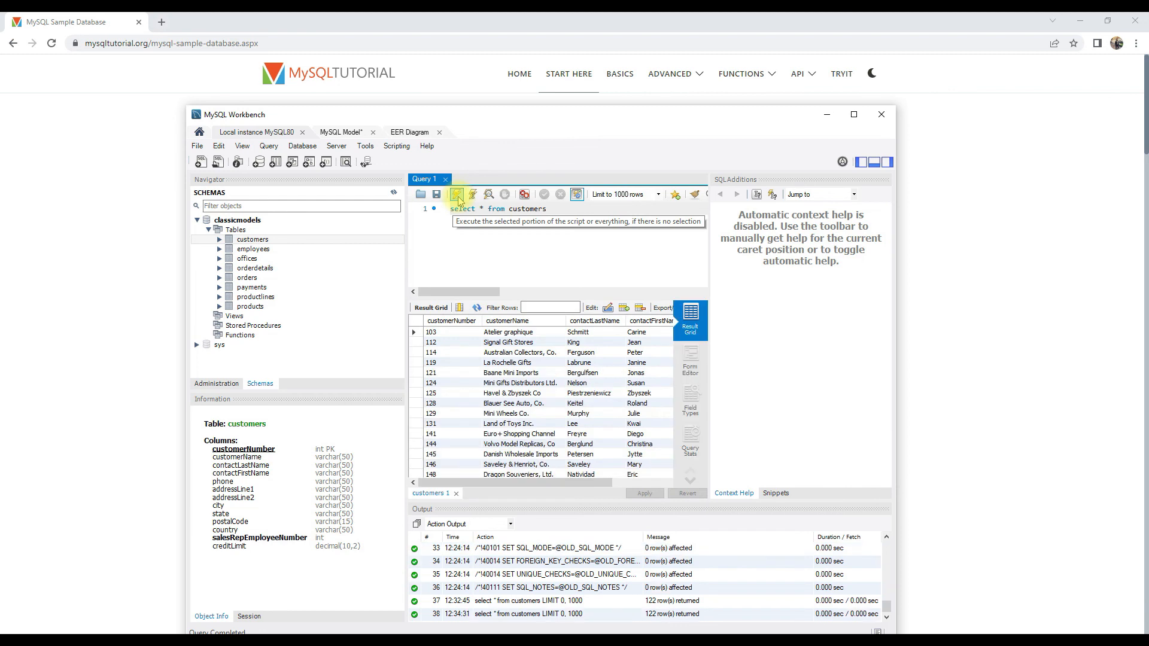
pyautogui.click(854, 114)
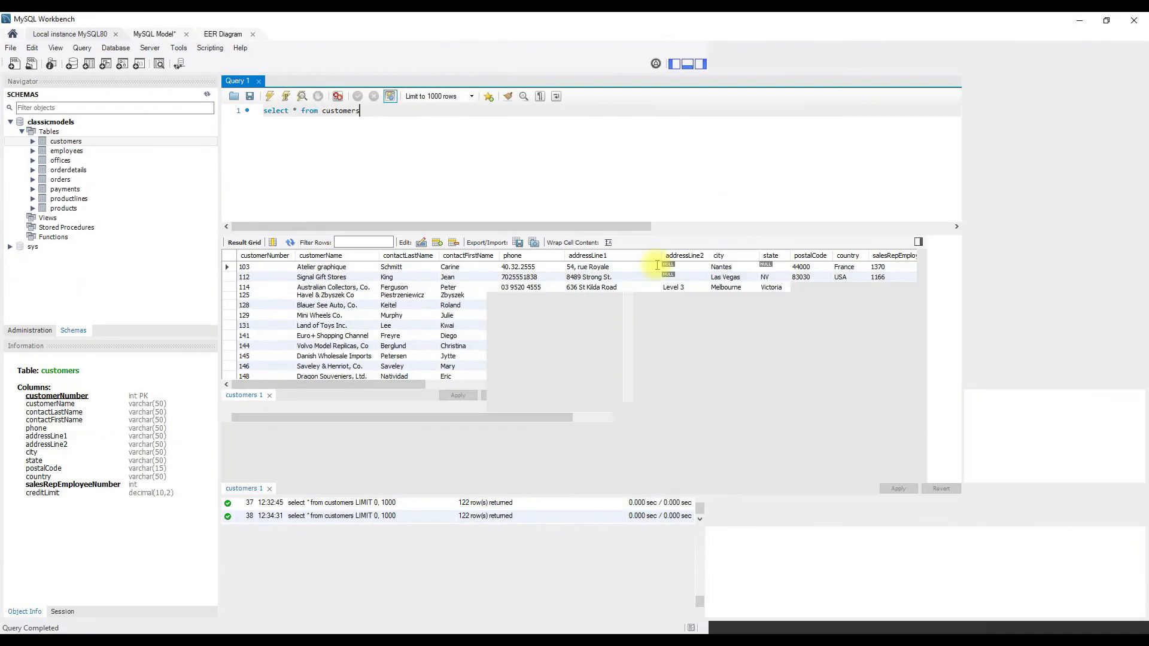